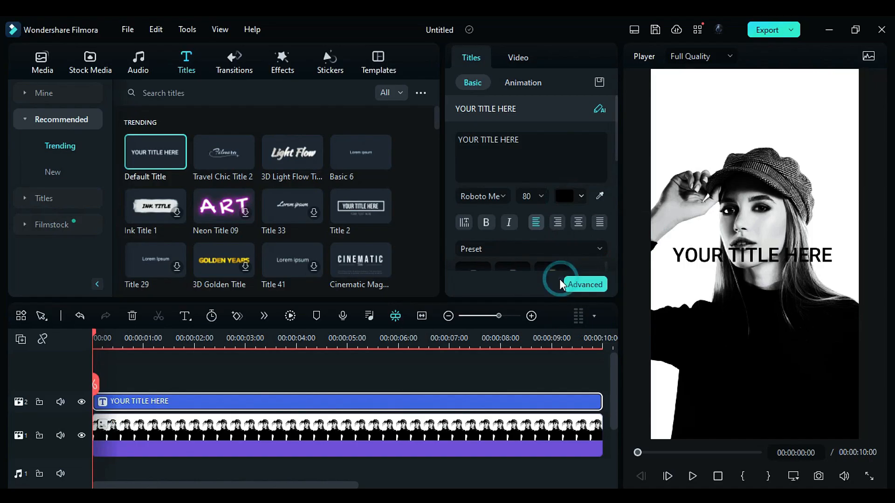
Set the title's font to Vogue Regular and change its text to ELLE.
{"action": "type", "text": "VOGU"}
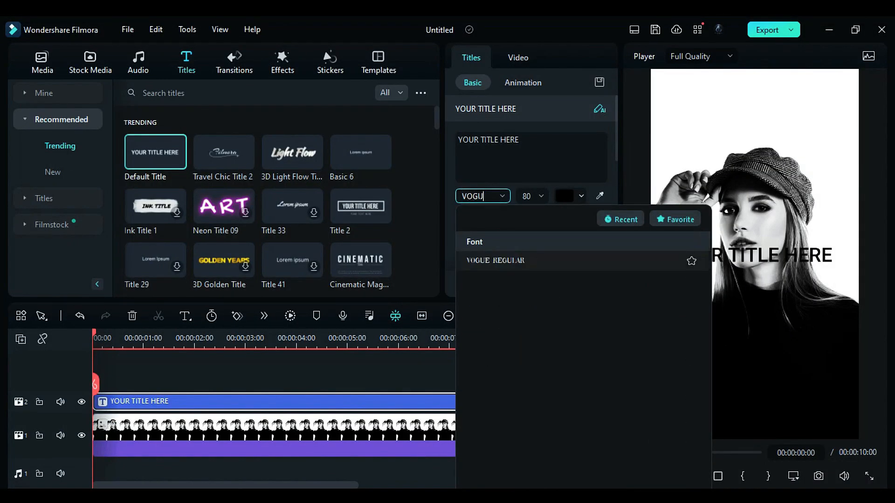
{"action": "left_click", "coordinate": [511, 261]}
{"action": "triple_click", "coordinate": [537, 137]}
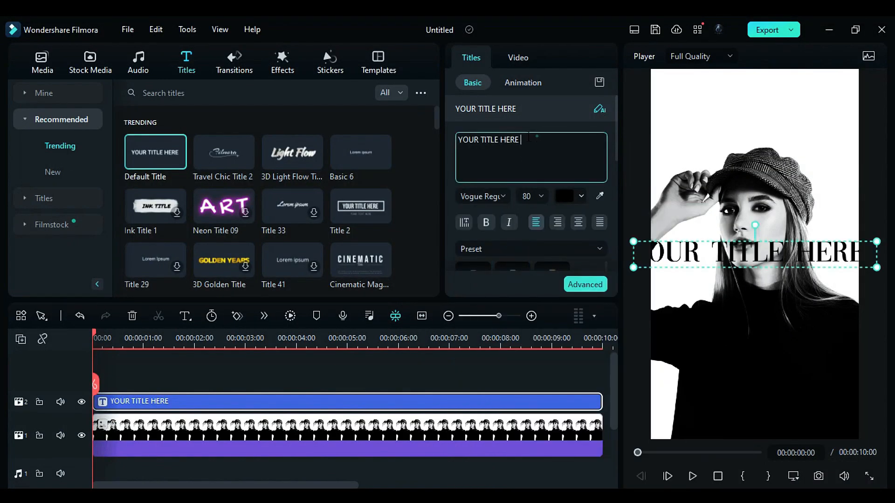
{"action": "type", "text": "ELLE"}
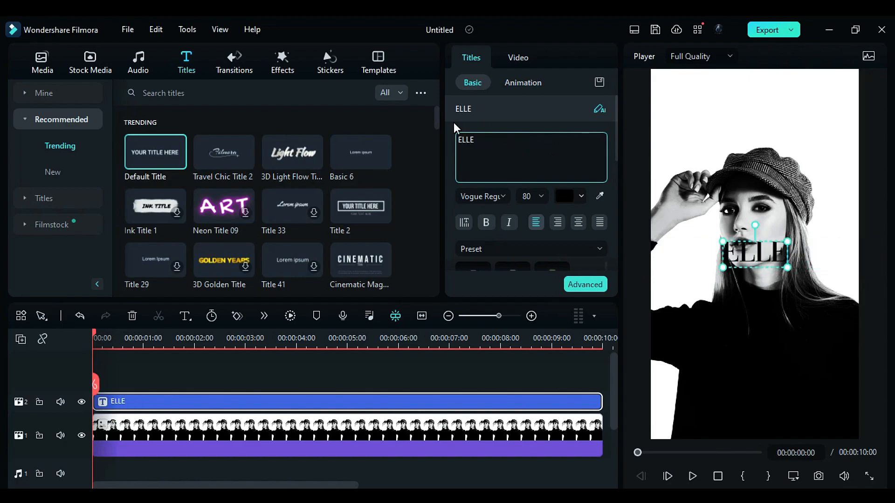
In the advanced text editor, enlarge ELLE to about size 220 across the cover's upper edge, with character spacing 10.
{"action": "left_click", "coordinate": [583, 284]}
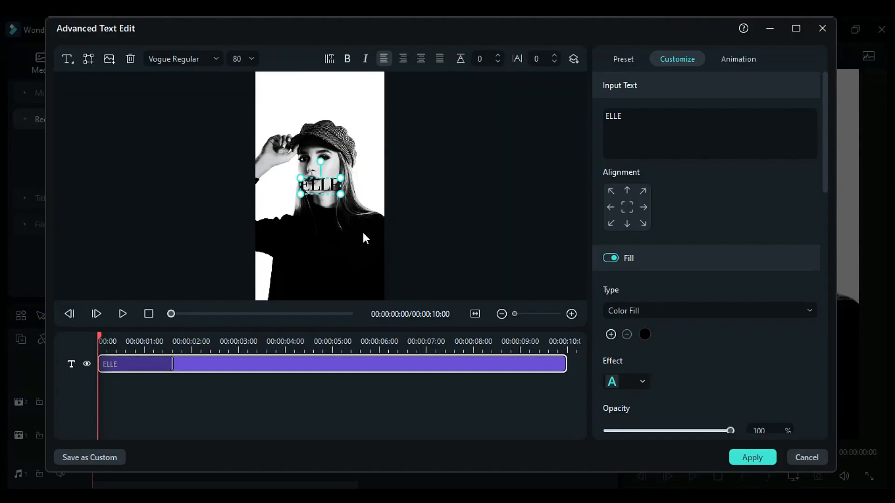
{"action": "left_click_drag", "start_coordinate": [339, 193], "coordinate": [334, 114]}
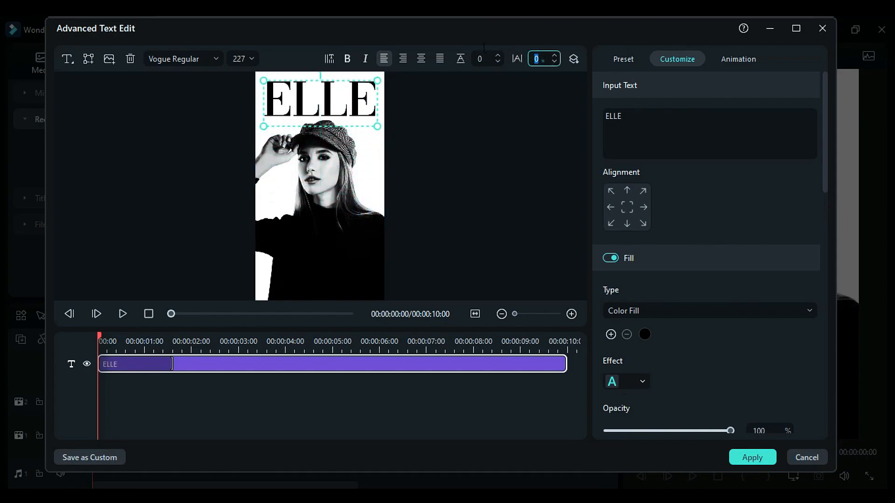
{"action": "type", "text": "10"}
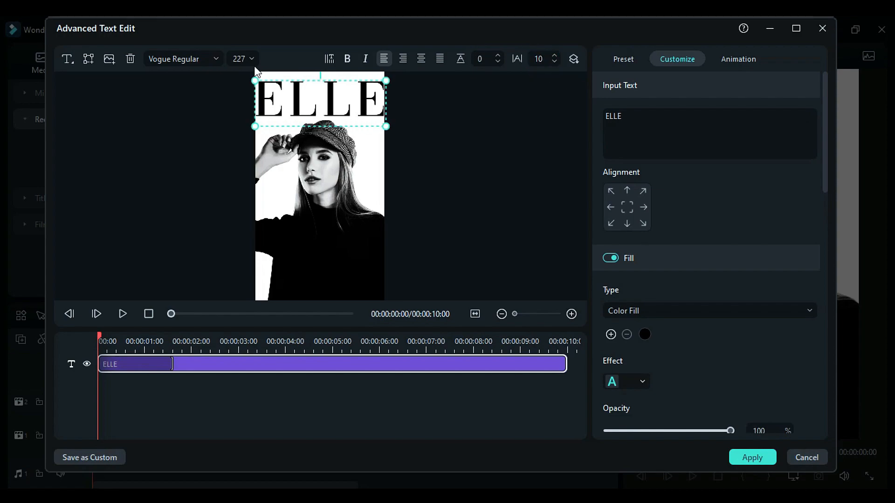
{"action": "left_click_drag", "start_coordinate": [260, 71], "coordinate": [257, 81]}
{"action": "left_click_drag", "start_coordinate": [333, 112], "coordinate": [334, 109]}
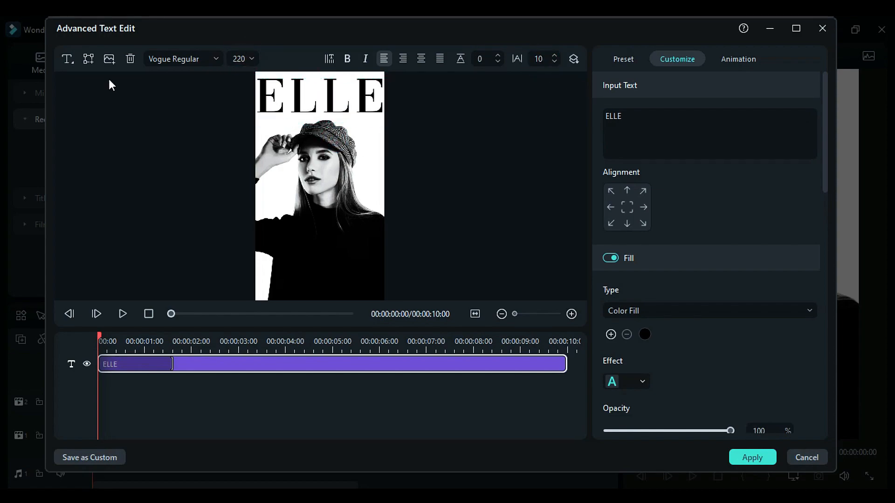
Add a text reading CREATE, shrink it to about size 41 and place it on the white area below the model's raised hand.
{"action": "left_click", "coordinate": [69, 61]}
{"action": "left_click", "coordinate": [85, 74]}
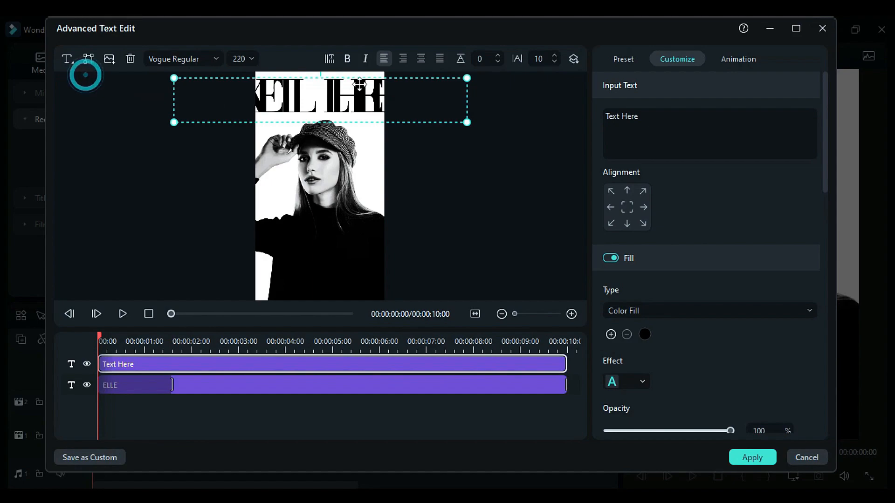
{"action": "key", "text": "ctrl+a"}
{"action": "type", "text": "CREATE"}
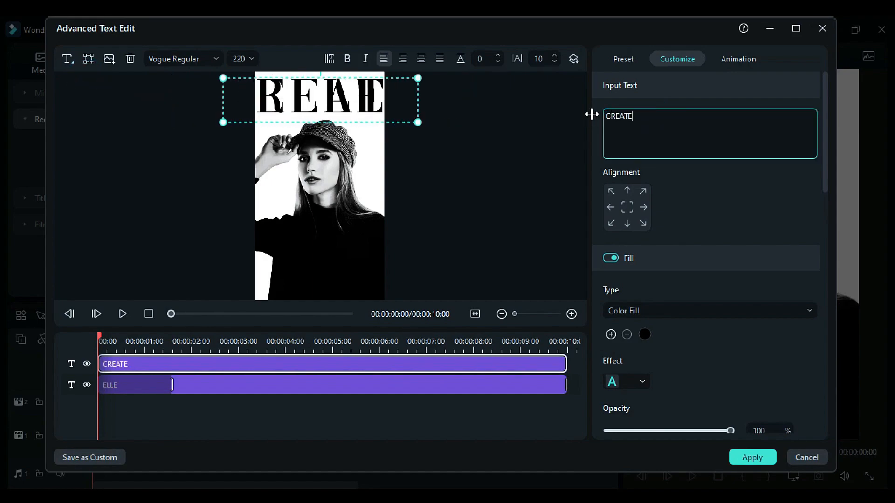
{"action": "left_click_drag", "start_coordinate": [415, 122], "coordinate": [294, 194]}
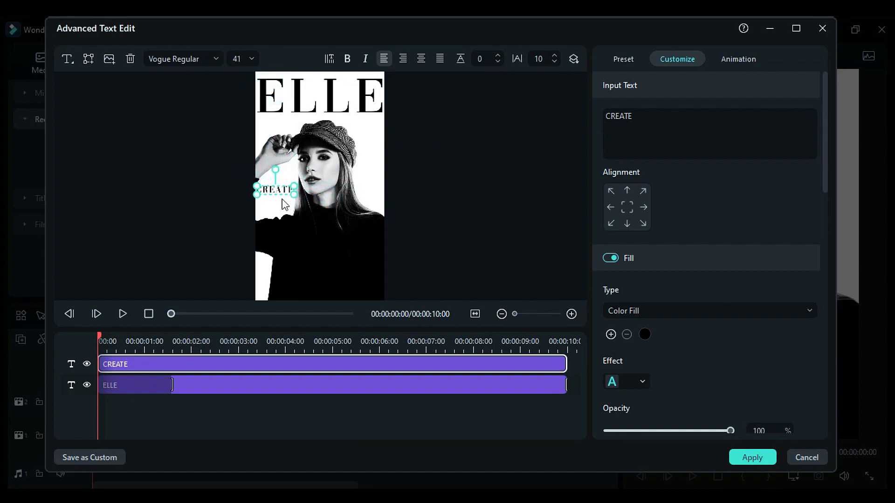
Add a text reading UNIQUE in the same style as CREATE, reduced slightly and placed directly below it.
{"action": "left_click", "coordinate": [284, 201]}
{"action": "left_click", "coordinate": [282, 190]}
{"action": "left_click", "coordinate": [68, 57]}
{"action": "left_click", "coordinate": [120, 85]}
{"action": "double_click", "coordinate": [275, 190]}
{"action": "type", "text": "UNIQUE"}
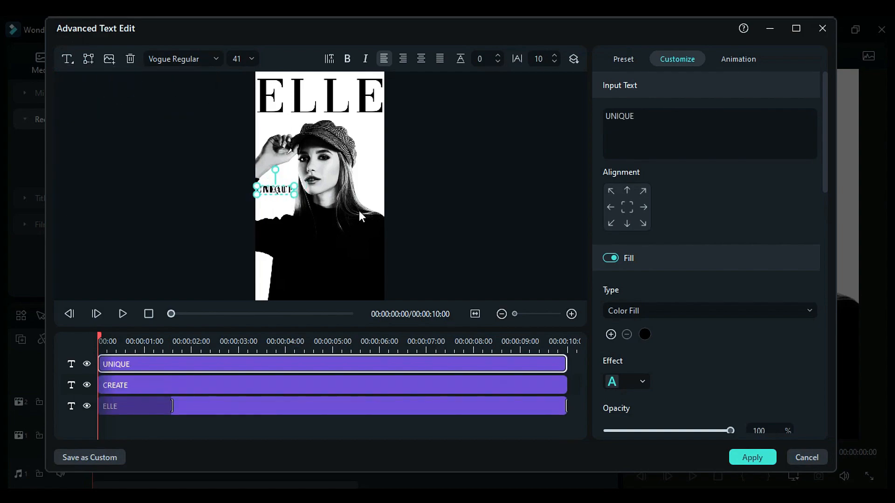
{"action": "left_click_drag", "start_coordinate": [273, 205], "coordinate": [272, 213]}
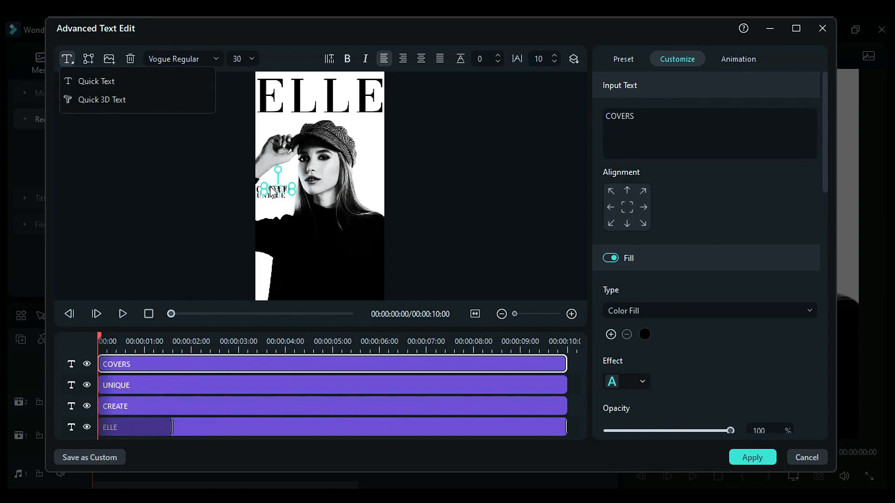
Position COVERS under UNIQUE and add the stacked texts THE, ART and EDITION at the cover's edge beside the model's hair.
{"action": "left_click", "coordinate": [272, 191]}
{"action": "left_click", "coordinate": [228, 238]}
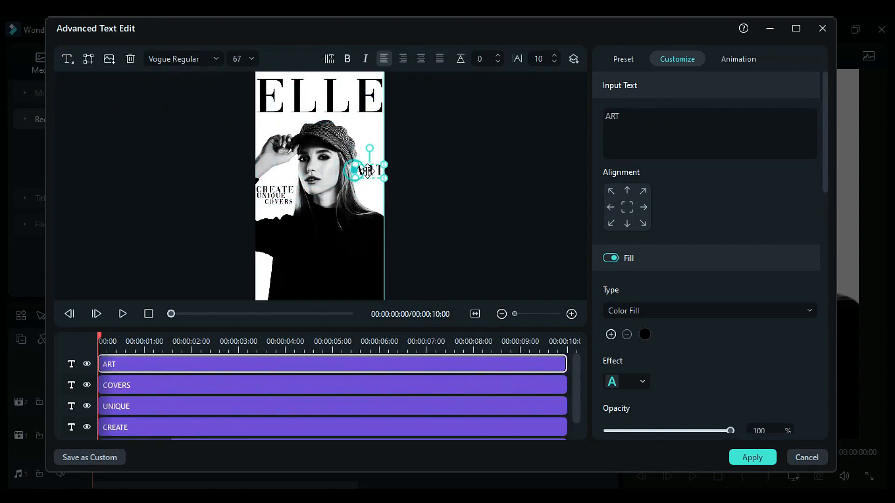
{"action": "left_click", "coordinate": [72, 60]}
{"action": "left_click", "coordinate": [93, 80]}
{"action": "type", "text": "EDITION"}
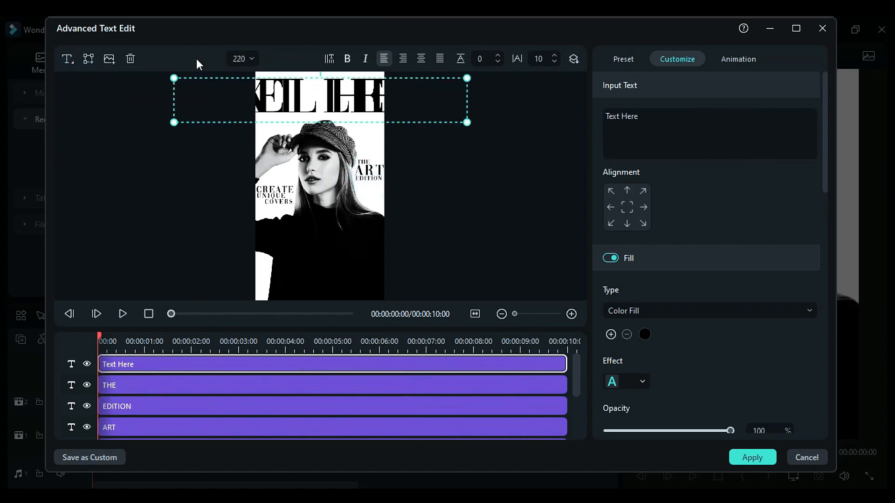
Set the newly added text's font to DeValencia-Regular and its content to DOUBLE EXPOSURE.
{"action": "left_click", "coordinate": [197, 58]}
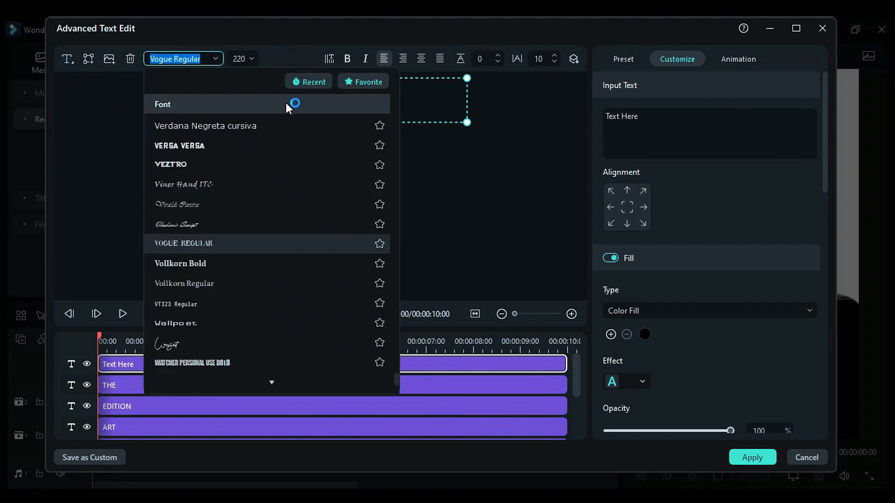
{"action": "type", "text": "deva"}
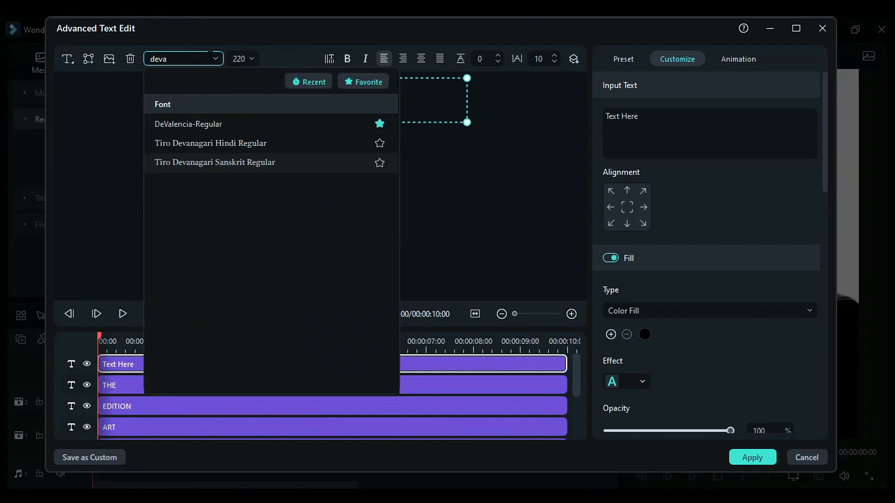
{"action": "left_click", "coordinate": [201, 122]}
{"action": "type", "text": "DOUBLE EXPOSURE"}
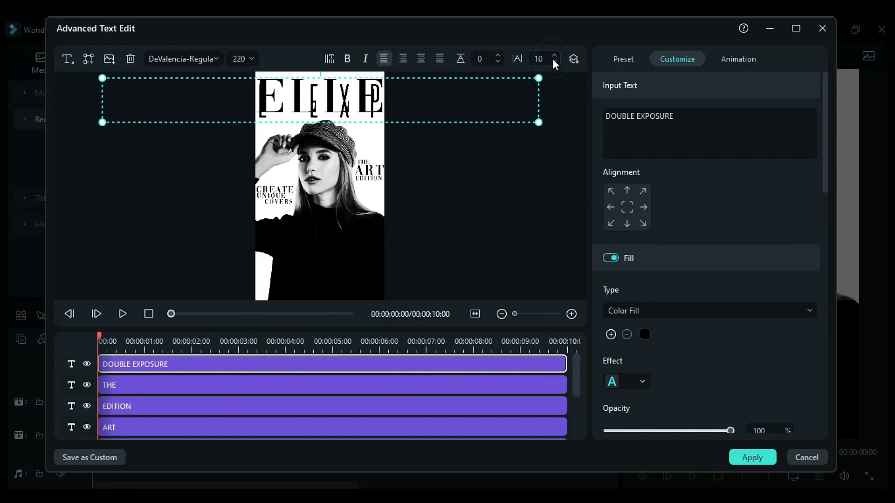
Resize DOUBLE EXPOSURE to size 40 and widen its character spacing to span the cover's width just below ELLE.
{"action": "left_click_drag", "start_coordinate": [545, 60], "coordinate": [513, 56]}
{"action": "type", "text": "-5"}
{"action": "left_click_drag", "start_coordinate": [489, 122], "coordinate": [254, 95]}
{"action": "left_click_drag", "start_coordinate": [170, 89], "coordinate": [273, 132]}
{"action": "left_click", "coordinate": [236, 59]}
{"action": "double_click", "coordinate": [236, 59]}
{"action": "type", "text": "30"}
{"action": "left_click_drag", "start_coordinate": [310, 122], "coordinate": [320, 117]}
{"action": "type", "text": "7"}
{"action": "scroll", "coordinate": [541, 59], "scroll_direction": "up", "scroll_amount": 3}
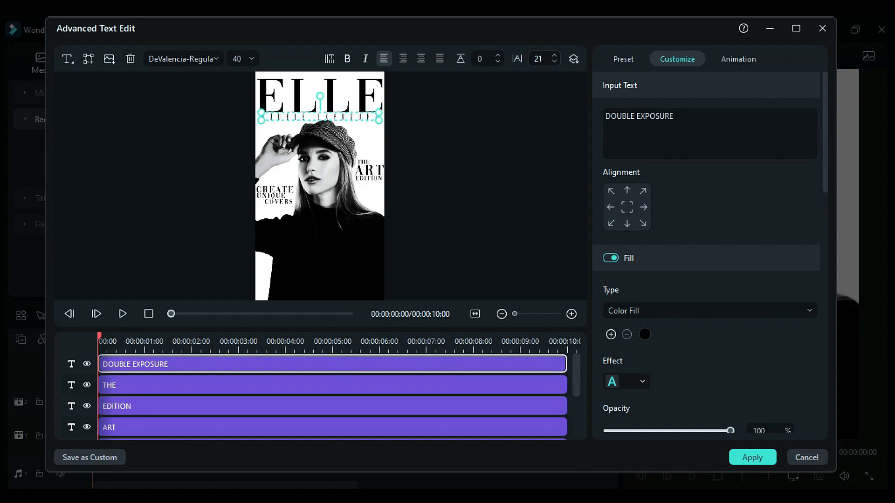
{"action": "left_click", "coordinate": [464, 125]}
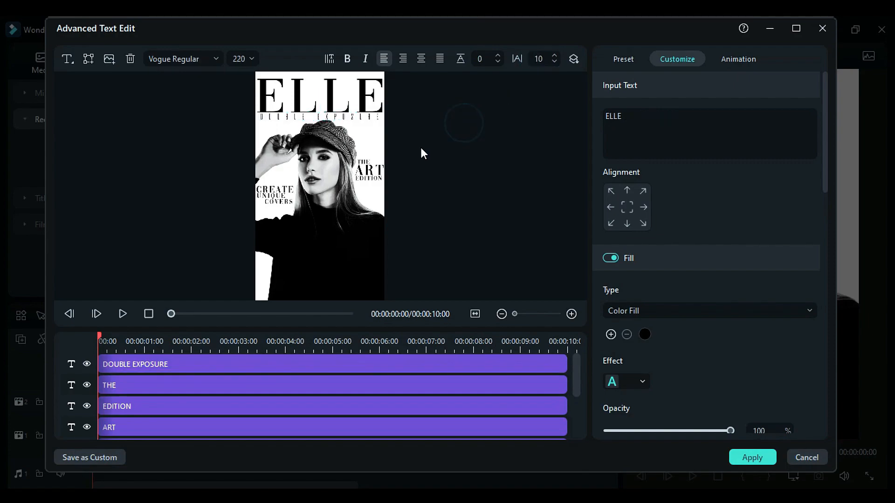
Add a text reading MAGAZINE COVER in DeValencia-Regular at size 30, centred above ELLE with character spacing 0.
{"action": "left_click", "coordinate": [332, 116]}
{"action": "left_click", "coordinate": [68, 59]}
{"action": "left_click", "coordinate": [89, 80]}
{"action": "type", "text": "MAGAZINE COVER"}
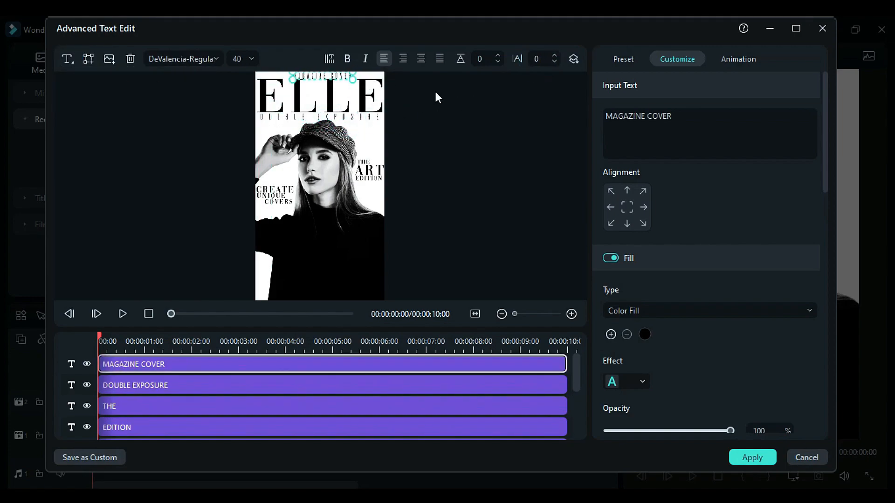
{"action": "type", "text": "30"}
{"action": "left_click", "coordinate": [403, 116]}
Add a JUNE 2023 text in the same style below the end of DOUBLE EXPOSURE and apply the advanced title edits.
{"action": "left_click", "coordinate": [309, 74]}
{"action": "left_click", "coordinate": [70, 57]}
{"action": "left_click", "coordinate": [106, 81]}
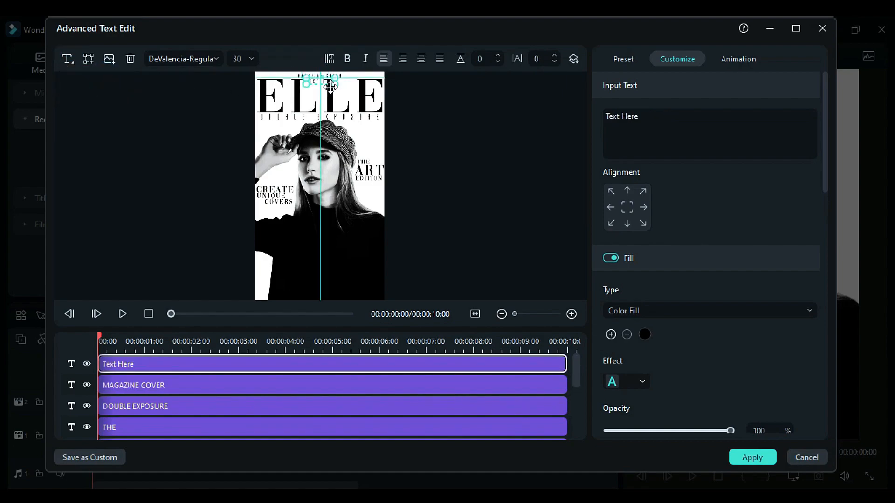
{"action": "left_click_drag", "start_coordinate": [324, 77], "coordinate": [367, 126]}
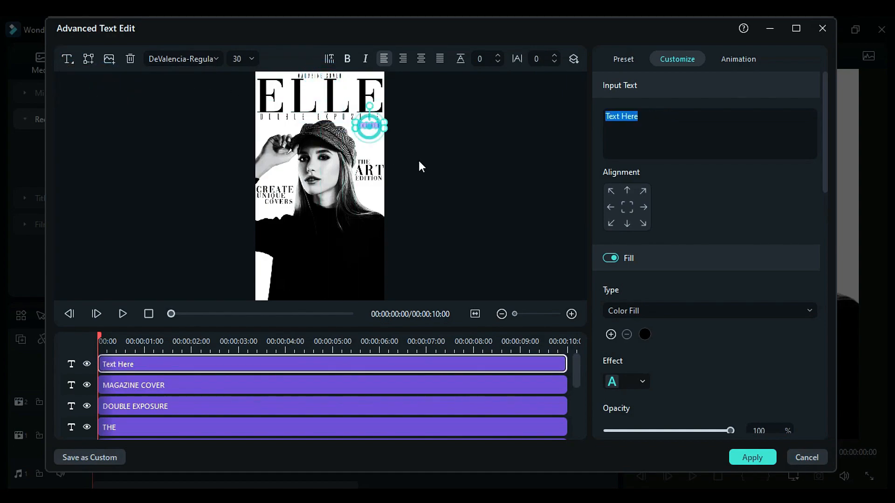
{"action": "type", "text": "JUNE 2023"}
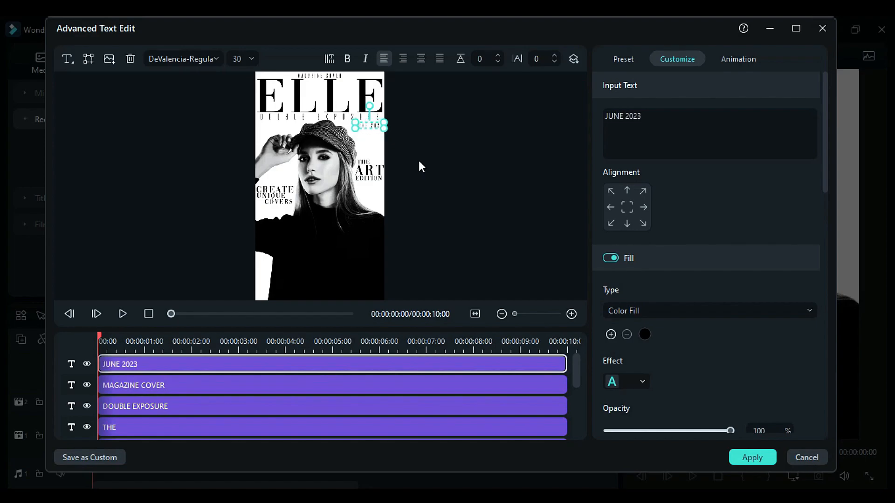
{"action": "left_click", "coordinate": [419, 162]}
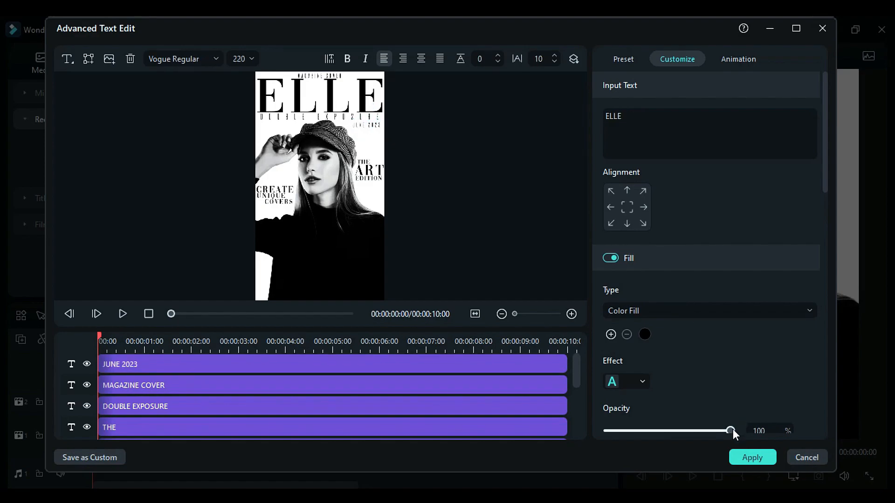
{"action": "left_click", "coordinate": [752, 458]}
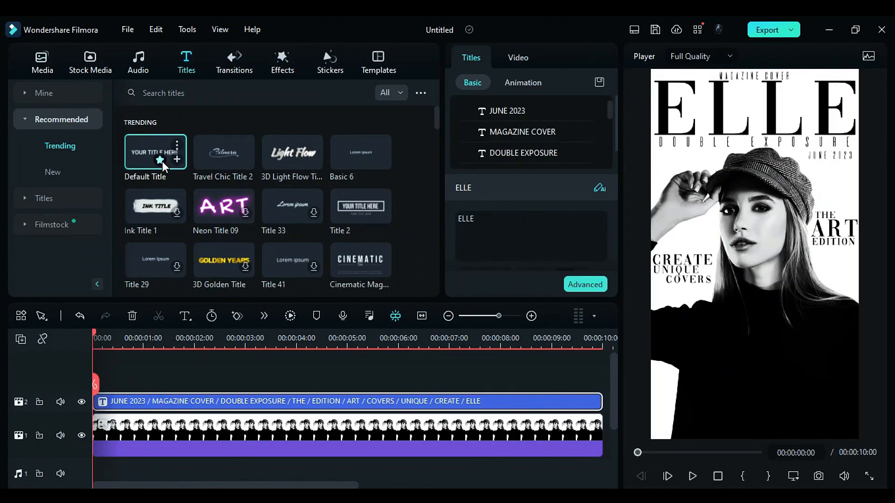
Add another Default Title on a new track at the start of the timeline and move it onto the model's black sweater.
{"action": "left_click_drag", "start_coordinate": [134, 153], "coordinate": [95, 363]}
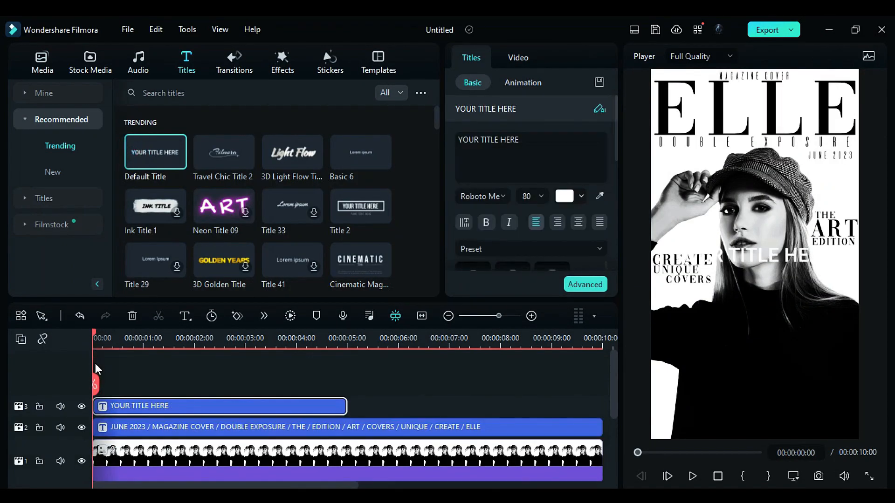
{"action": "left_click", "coordinate": [169, 349]}
{"action": "left_click_drag", "start_coordinate": [765, 320], "coordinate": [747, 386]}
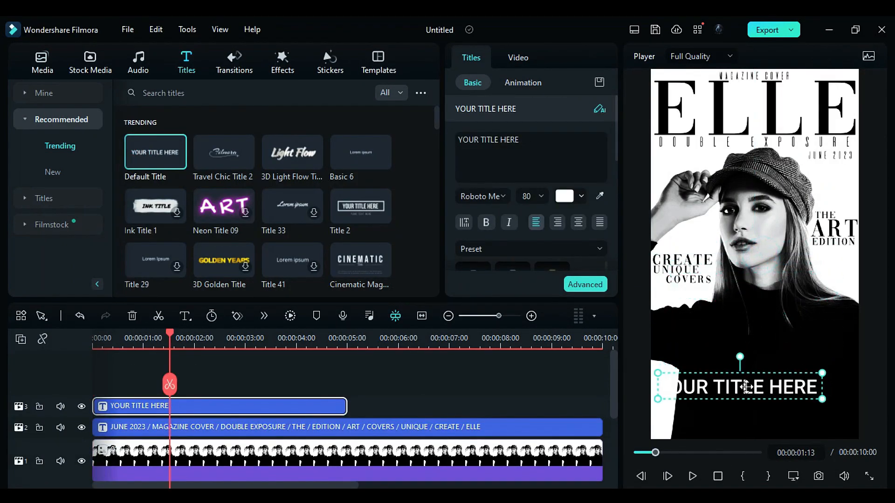
Set the new title's font to Montserrat Black and change its text to MODERN.
{"action": "left_click", "coordinate": [482, 196]}
{"action": "type", "text": "mont"}
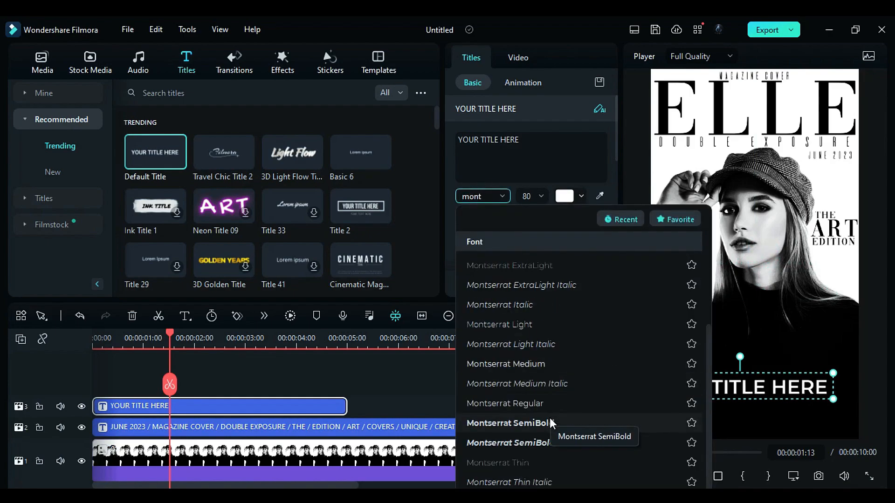
{"action": "scroll", "coordinate": [549, 418], "scroll_direction": "up", "scroll_amount": 3}
{"action": "left_click", "coordinate": [519, 299]}
{"action": "key", "text": "ctrl+a"}
{"action": "type", "text": "M"}
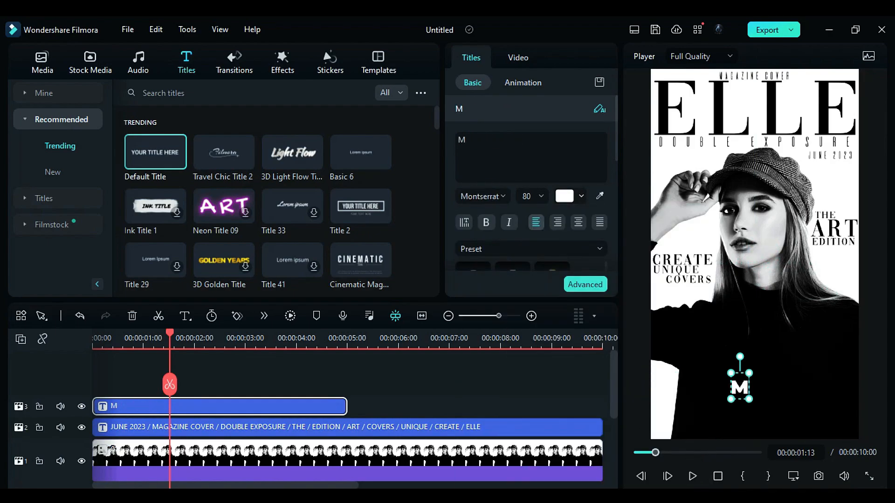
{"action": "type", "text": "ODERN"}
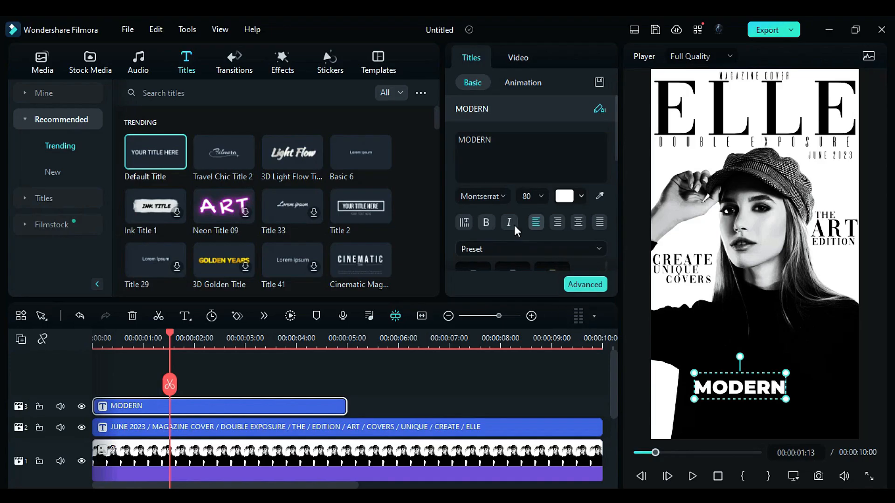
Widen the character spacing of MODERN in the advanced text editor and shift the word slightly sideways.
{"action": "left_click", "coordinate": [585, 285]}
{"action": "left_click_drag", "start_coordinate": [541, 59], "coordinate": [557, 59]}
{"action": "mouse_move", "coordinate": [329, 269]}
{"action": "left_mouse_down"}
{"action": "mouse_move", "coordinate": [273, 267]}
{"action": "mouse_move", "coordinate": [318, 268]}
{"action": "left_mouse_up"}
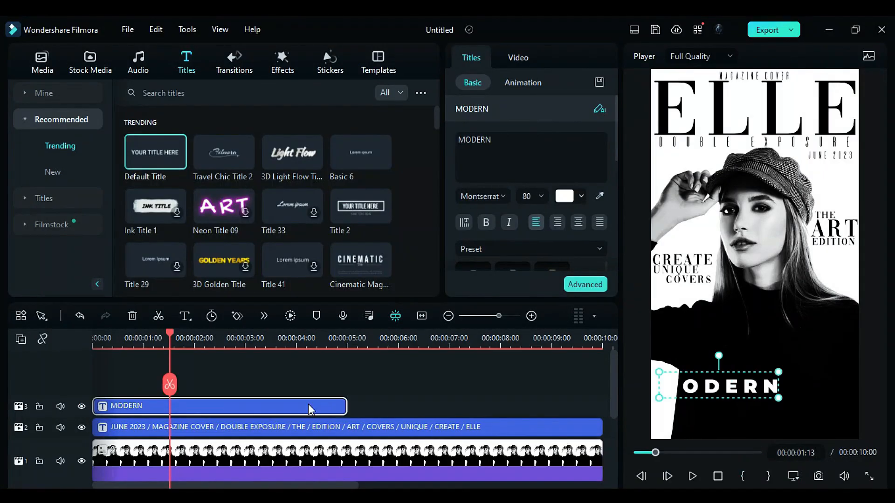
Duplicate the MODERN title onto a new track above it and change the copy's text to LOOK.
{"action": "left_click_drag", "start_coordinate": [307, 406], "coordinate": [308, 391]}
{"action": "left_click", "coordinate": [218, 344]}
{"action": "scroll", "coordinate": [259, 387], "scroll_direction": "down", "scroll_amount": 1}
{"action": "left_click", "coordinate": [513, 159]}
{"action": "key", "text": "ctrl+a"}
{"action": "type", "text": "LOOK"}
Set the LOOK title's font to Montserrat Light and place the word below the second half of MODERN.
{"action": "left_click", "coordinate": [505, 196]}
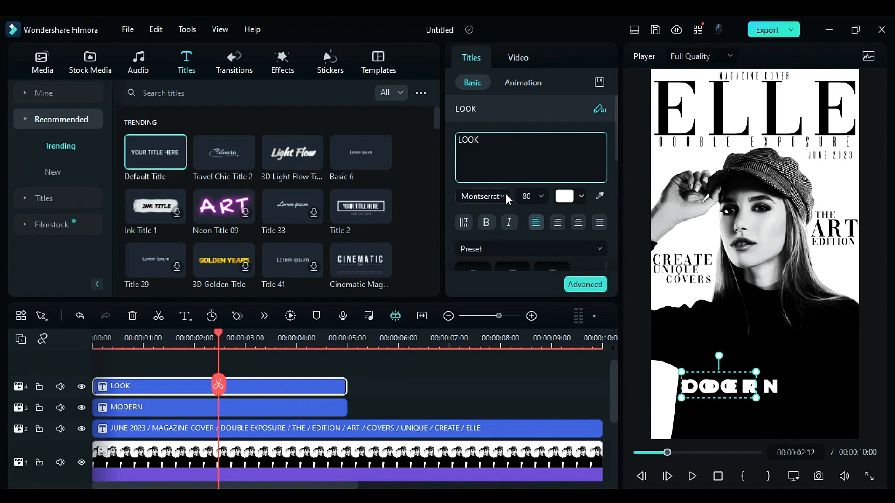
{"action": "scroll", "coordinate": [555, 419], "scroll_direction": "down", "scroll_amount": 2}
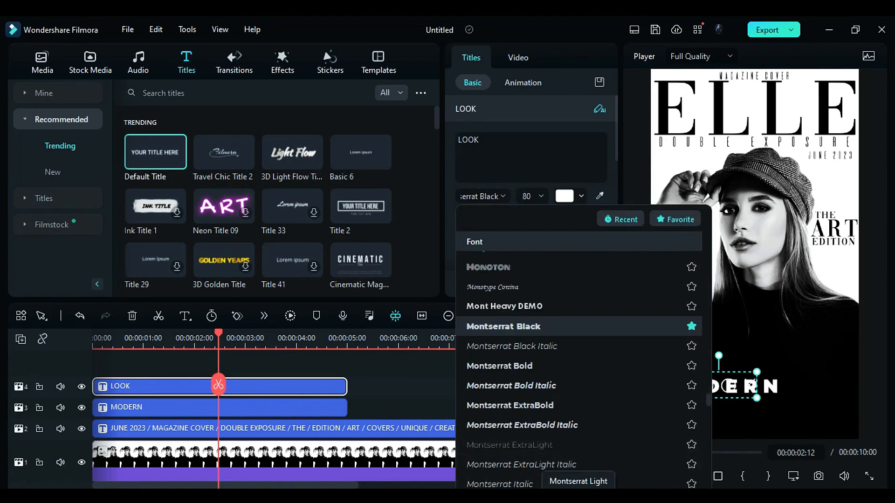
{"action": "left_click", "coordinate": [540, 484]}
{"action": "left_click_drag", "start_coordinate": [735, 397], "coordinate": [787, 419]}
{"action": "left_click", "coordinate": [459, 397]}
Duplicate the MODERN title onto a new track above LOOK.
{"action": "left_click", "coordinate": [275, 406]}
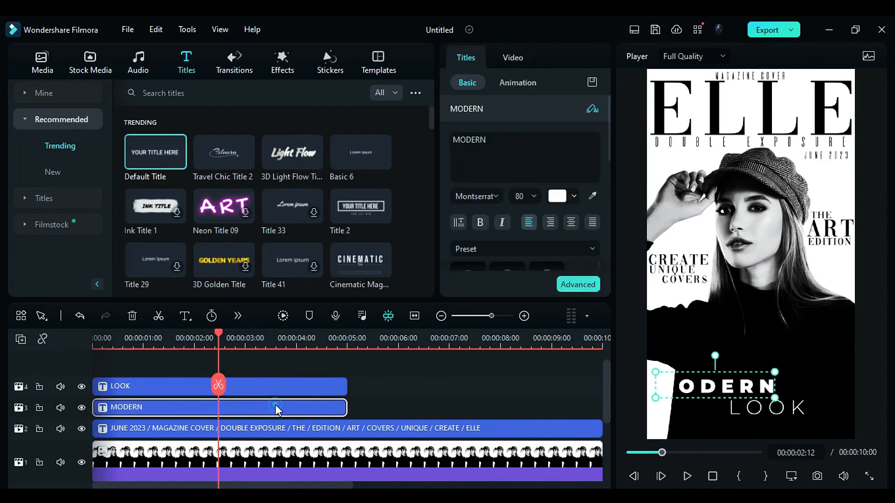
{"action": "left_click_drag", "start_coordinate": [274, 406], "coordinate": [268, 373]}
{"action": "left_click", "coordinate": [243, 340]}
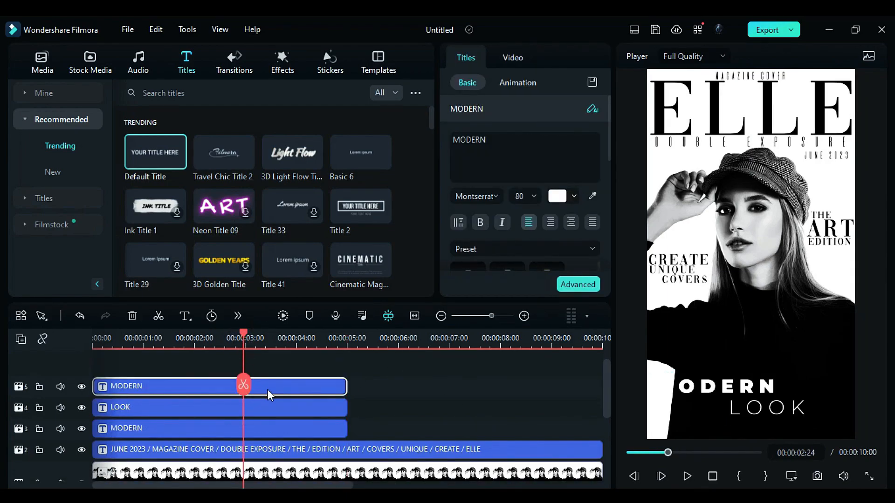
Change the upper MODERN copy's text to M, colour it black and place it over the first letter of MODERN.
{"action": "left_click_drag", "start_coordinate": [460, 140], "coordinate": [515, 141]}
{"action": "key", "text": "BackSpace"}
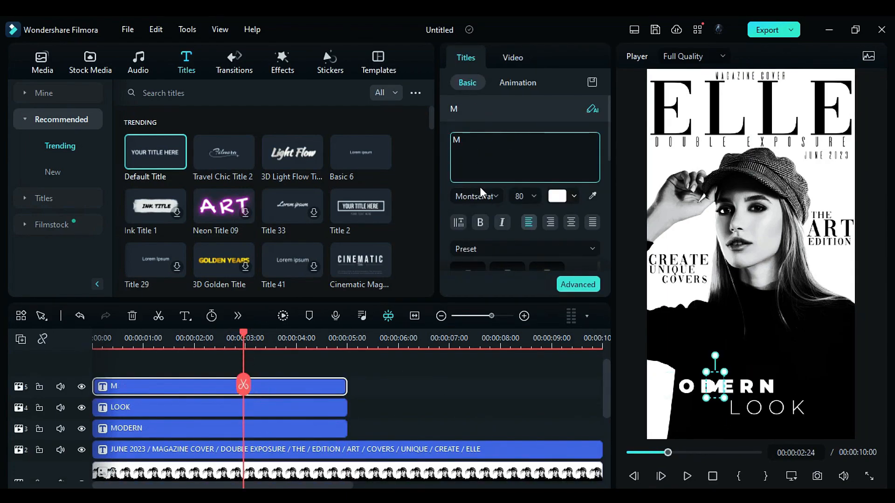
{"action": "left_click", "coordinate": [556, 203]}
{"action": "left_click", "coordinate": [558, 281]}
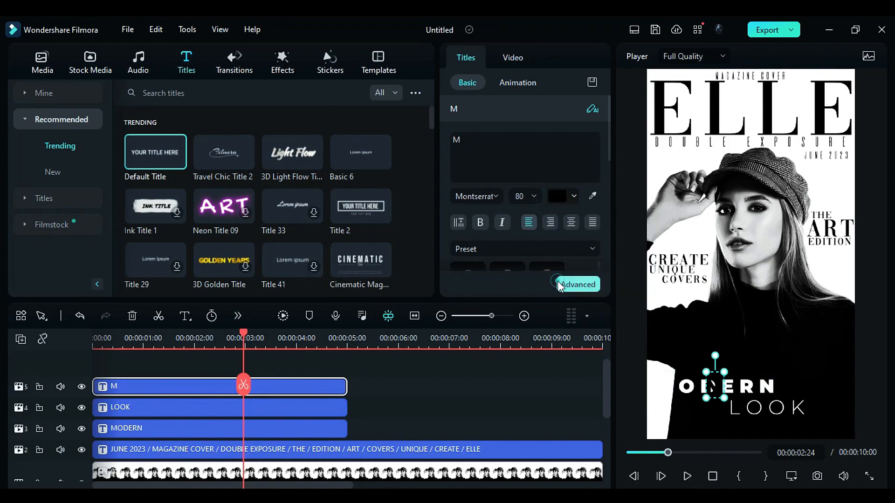
{"action": "left_click_drag", "start_coordinate": [711, 386], "coordinate": [657, 386]}
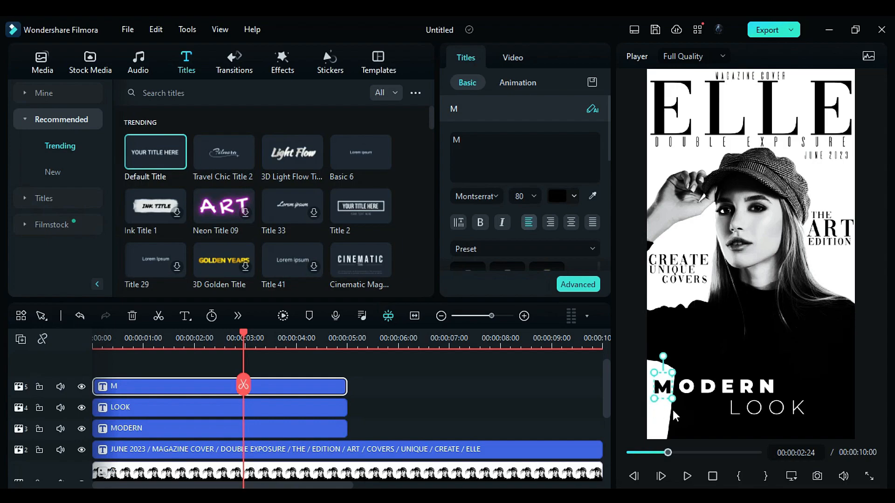
Set the font size of both the MODERN title and the black M title to 125.
{"action": "left_click", "coordinate": [552, 424]}
{"action": "left_click", "coordinate": [324, 436]}
{"action": "left_click", "coordinate": [534, 196]}
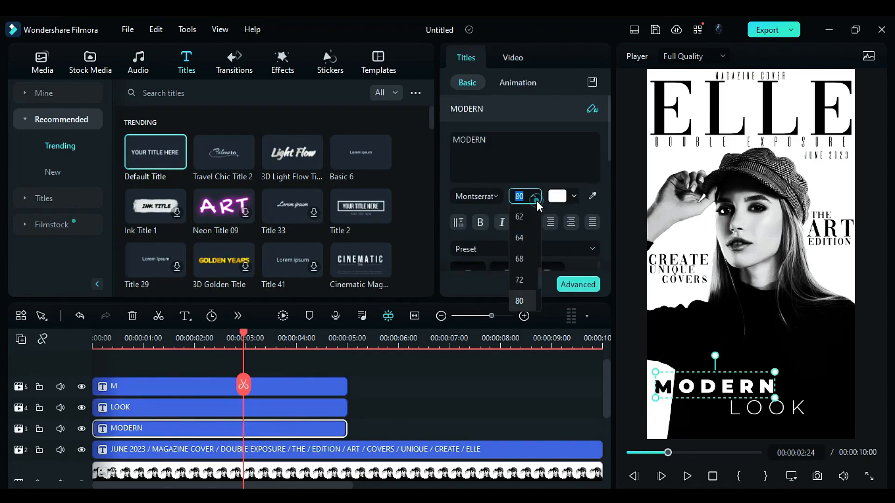
{"action": "left_click", "coordinate": [531, 285]}
{"action": "left_click", "coordinate": [668, 391]}
{"action": "left_click", "coordinate": [527, 196]}
{"action": "left_click", "coordinate": [529, 284]}
{"action": "left_click", "coordinate": [538, 395]}
{"action": "left_click", "coordinate": [662, 396]}
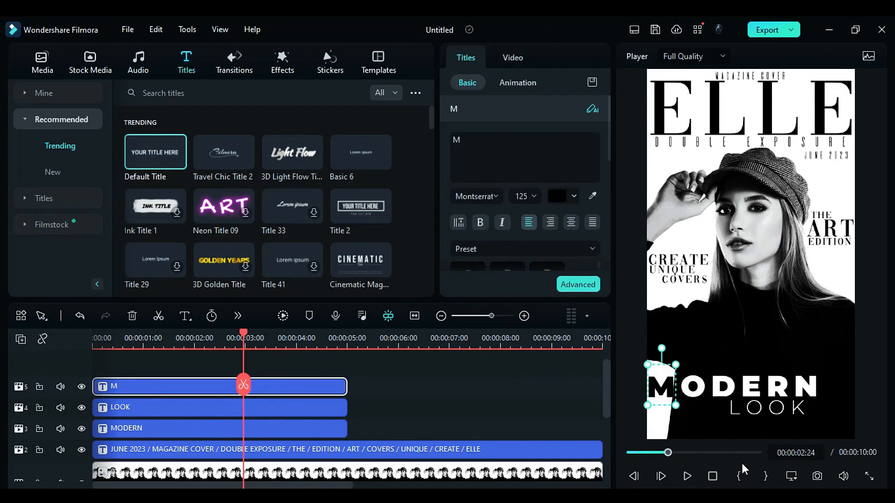
Widen LOOK's character spacing in the advanced text editor and shift the word sideways past the end of MODERN.
{"action": "left_click", "coordinate": [746, 350]}
{"action": "left_click", "coordinate": [783, 409]}
{"action": "left_click", "coordinate": [578, 284]}
{"action": "left_click_drag", "start_coordinate": [537, 59], "coordinate": [544, 59]}
{"action": "left_click", "coordinate": [760, 460]}
{"action": "left_click_drag", "start_coordinate": [772, 414], "coordinate": [805, 415]}
{"action": "left_click", "coordinate": [430, 395]}
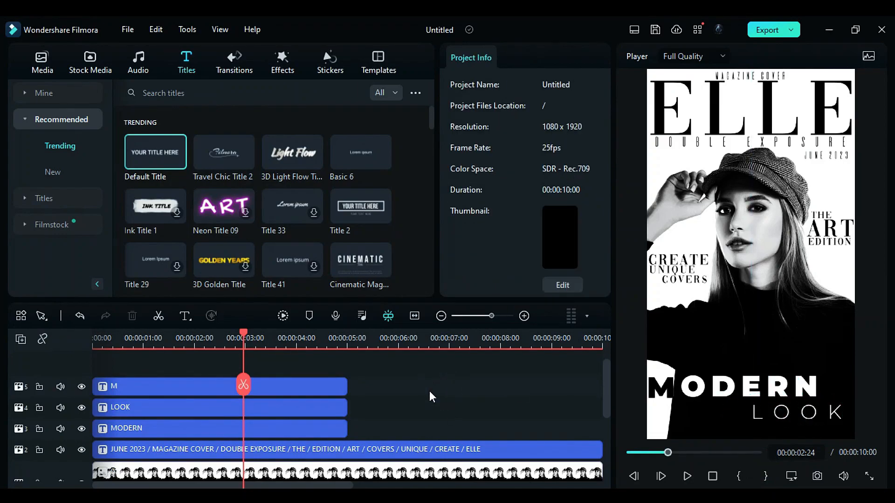
Move all clips up one track and place the City video on the freed bottom track, trimmed to end with the portrait.
{"action": "left_click_drag", "start_coordinate": [265, 466], "coordinate": [310, 341]}
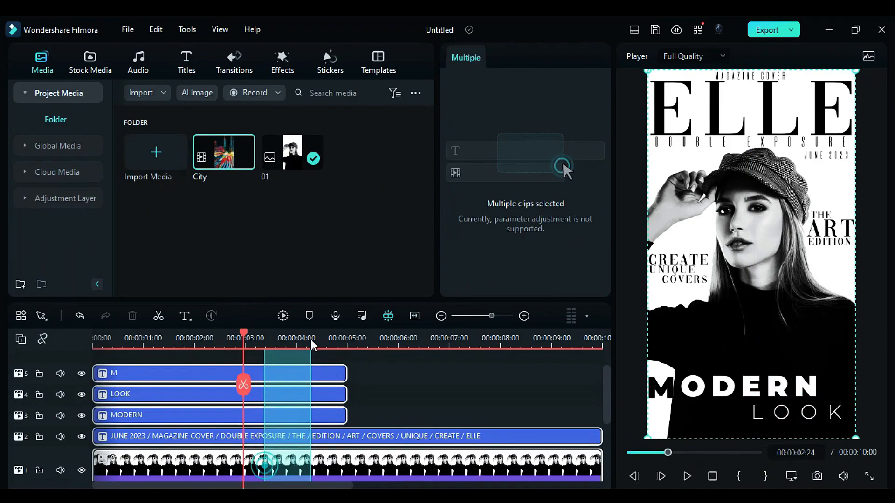
{"action": "left_click_drag", "start_coordinate": [281, 401], "coordinate": [281, 383]}
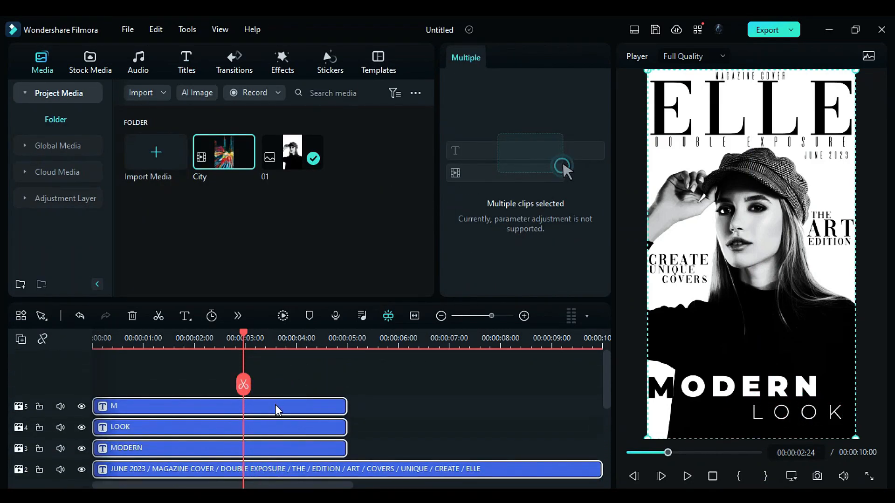
{"action": "scroll", "coordinate": [275, 401], "scroll_direction": "down", "scroll_amount": 5}
{"action": "left_click", "coordinate": [284, 407]}
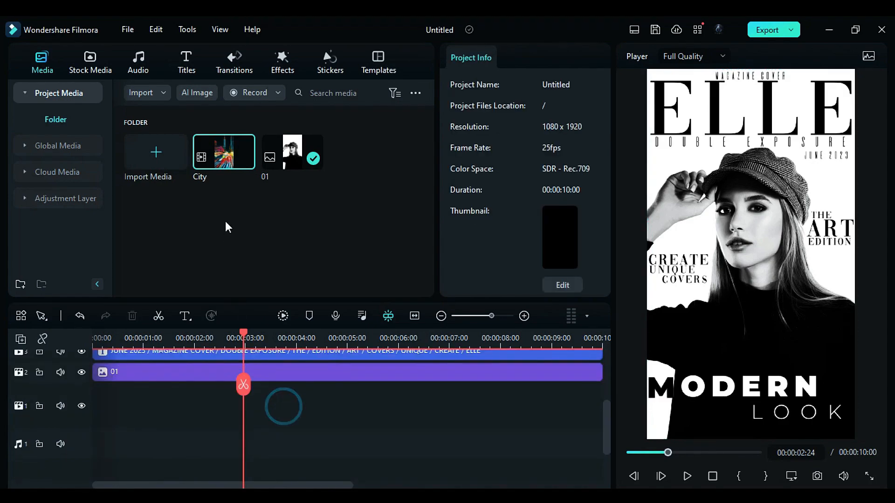
{"action": "left_click_drag", "start_coordinate": [219, 164], "coordinate": [99, 408]}
{"action": "left_click_drag", "start_coordinate": [584, 397], "coordinate": [331, 399]}
Try the Lighten, Screen and Color Dodge blend modes on portrait clip 01 and settle on Linear Dodge.
{"action": "left_click", "coordinate": [284, 375]}
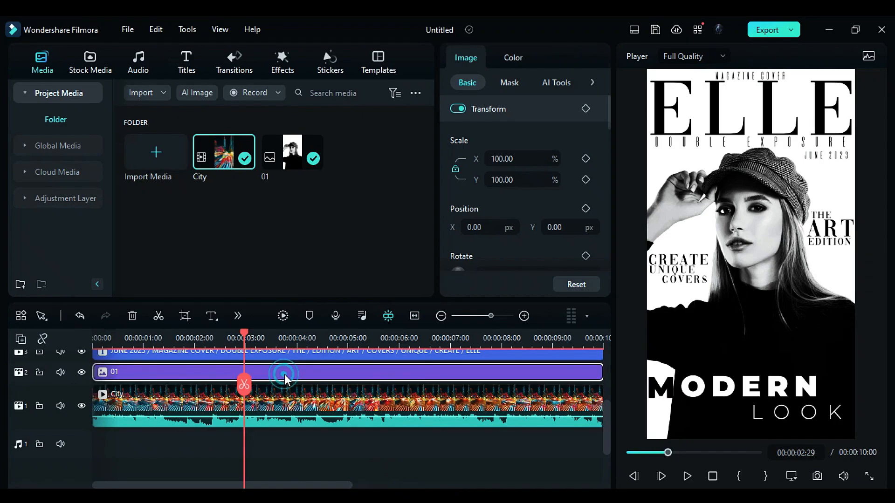
{"action": "scroll", "coordinate": [597, 147], "scroll_direction": "down", "scroll_amount": 5}
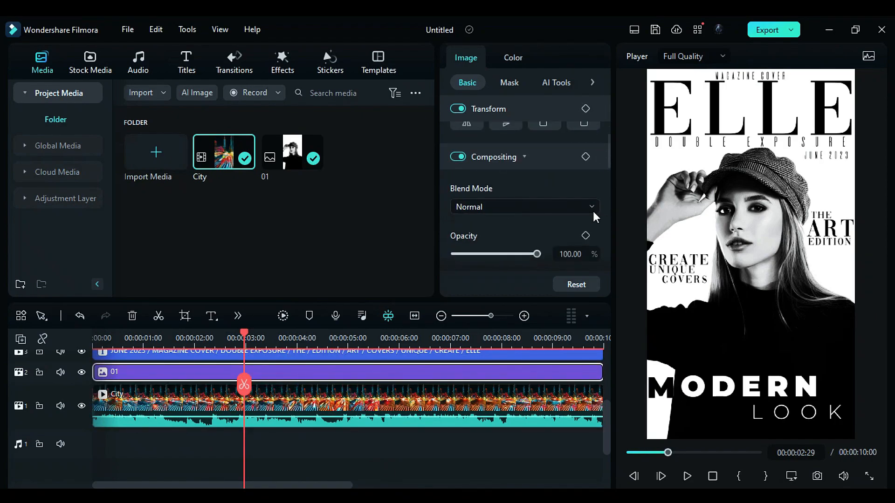
{"action": "left_click", "coordinate": [593, 210]}
{"action": "left_click", "coordinate": [587, 339]}
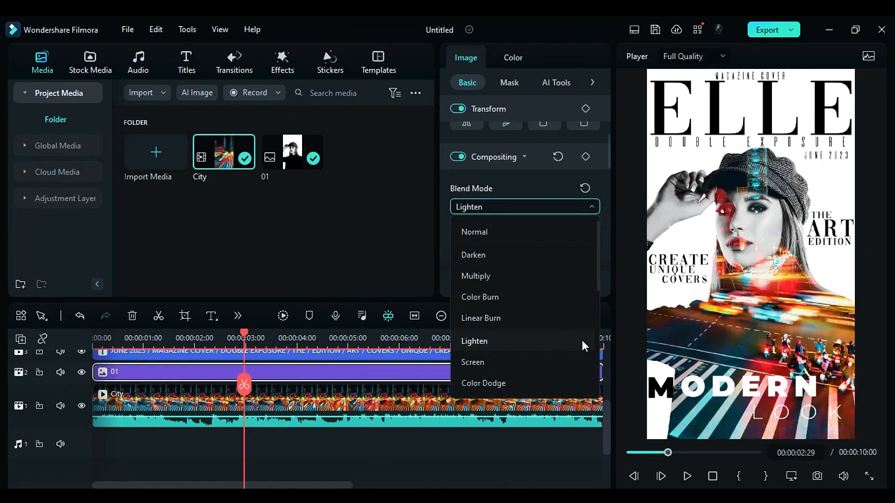
{"action": "left_click", "coordinate": [581, 362]}
{"action": "left_click", "coordinate": [581, 380]}
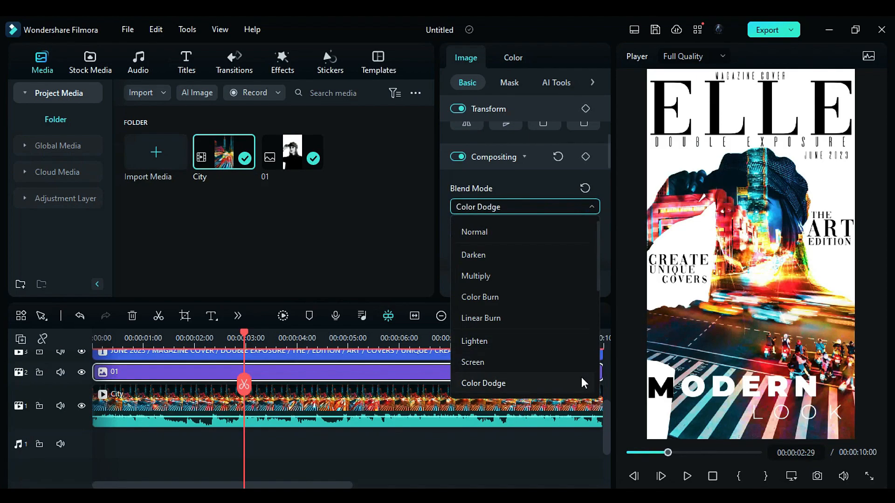
{"action": "scroll", "coordinate": [581, 383], "scroll_direction": "down", "scroll_amount": 1}
{"action": "left_click", "coordinate": [570, 363]}
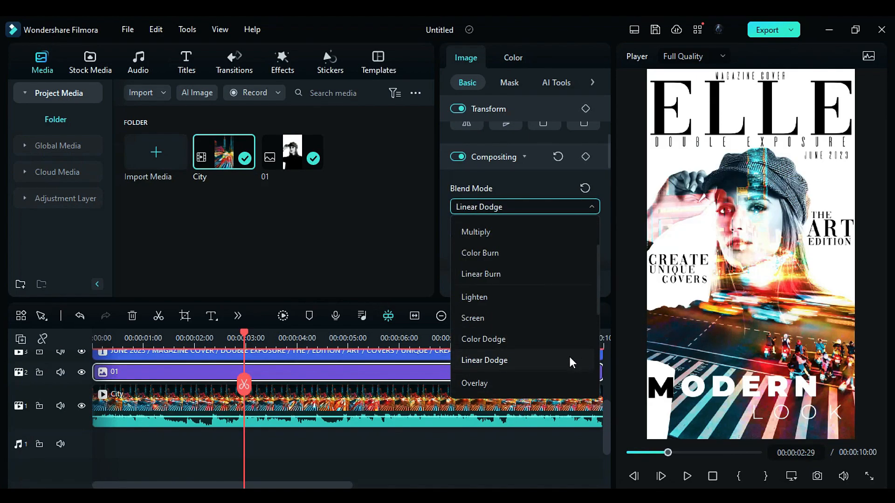
{"action": "left_click", "coordinate": [548, 358]}
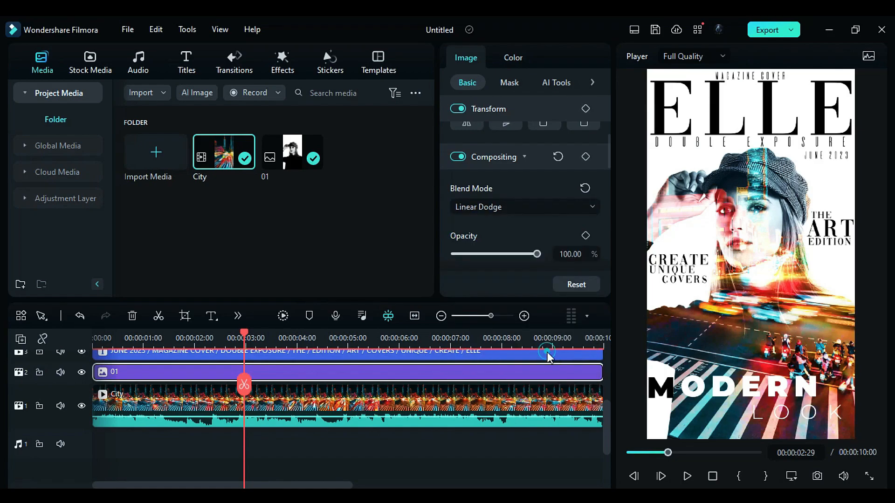
Extend the M, LOOK and MODERN titles to the 10-second mark, and render and play the preview.
{"action": "left_click_drag", "start_coordinate": [365, 384], "coordinate": [334, 431]}
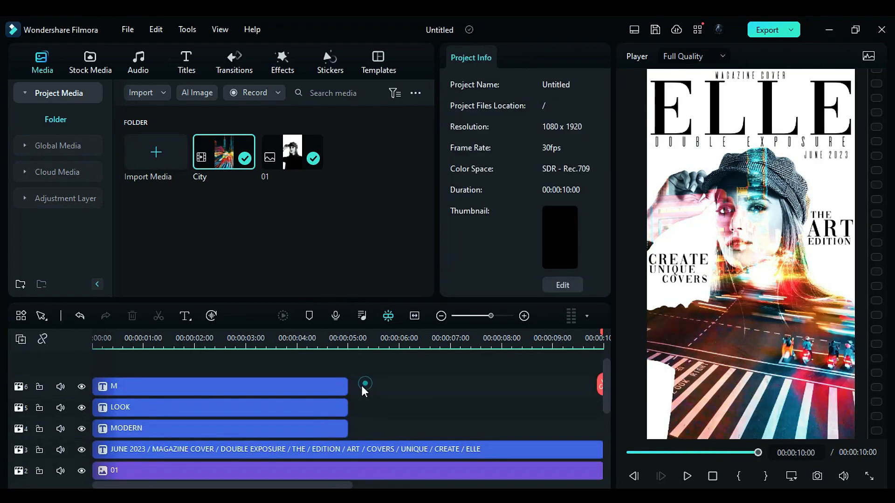
{"action": "left_click_drag", "start_coordinate": [345, 431], "coordinate": [315, 410]}
{"action": "left_click_drag", "start_coordinate": [332, 483], "coordinate": [187, 481]}
{"action": "scroll", "coordinate": [521, 364], "scroll_direction": "down", "scroll_amount": 1}
{"action": "left_click", "coordinate": [287, 312]}
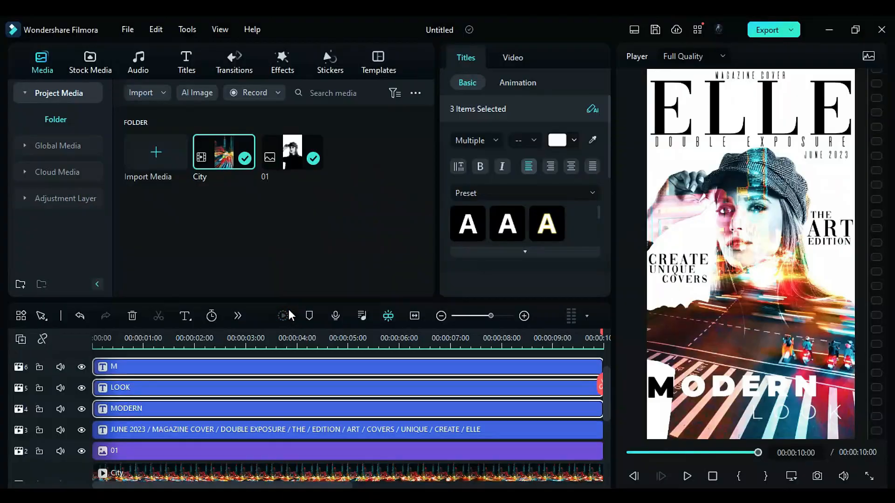
{"action": "left_click", "coordinate": [687, 477]}
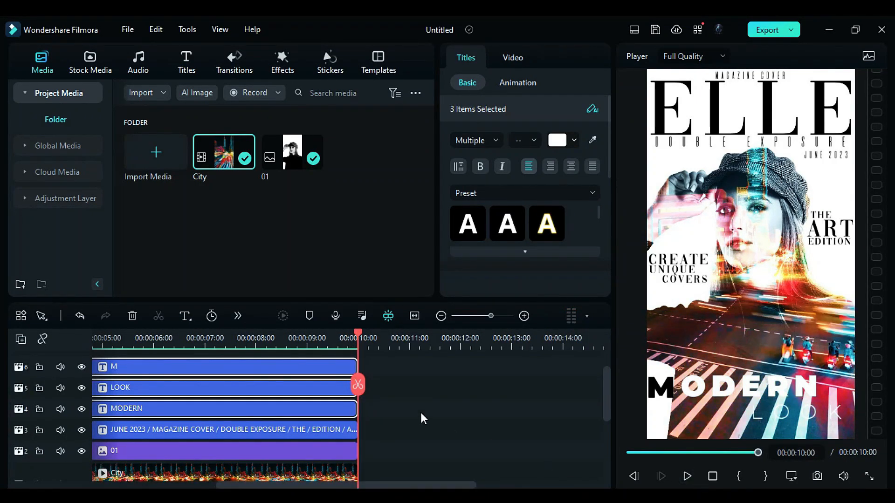
Hide the City video track and save a PNG snapshot of the black-and-white cover.
{"action": "scroll", "coordinate": [420, 413], "scroll_direction": "down", "scroll_amount": 1}
{"action": "left_click_drag", "start_coordinate": [430, 485], "coordinate": [307, 485]}
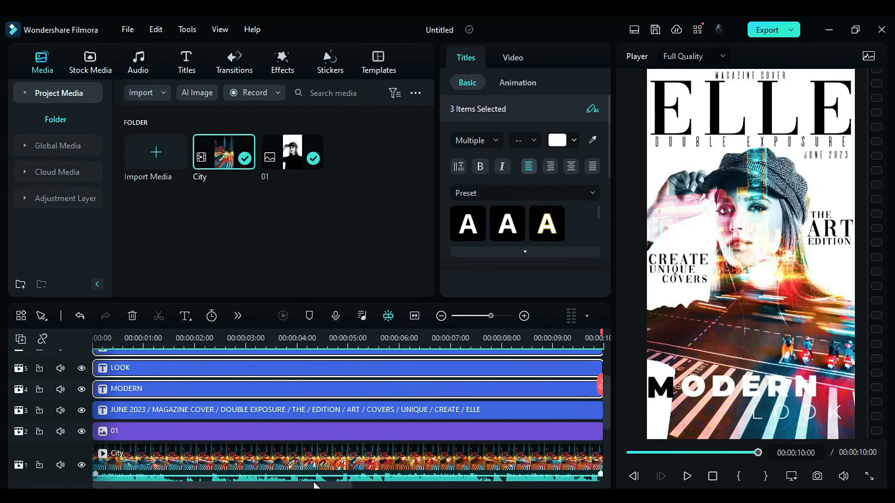
{"action": "left_click", "coordinate": [81, 465]}
{"action": "left_click", "coordinate": [283, 338]}
{"action": "left_click", "coordinate": [816, 476]}
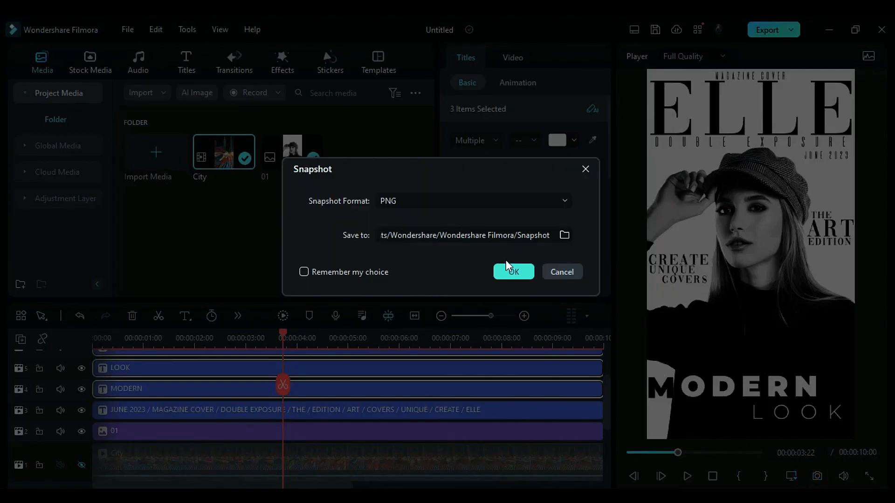
{"action": "left_click", "coordinate": [513, 271]}
Hide the M, LOOK, MODERN, combined title and portrait tracks.
{"action": "scroll", "coordinate": [104, 426], "scroll_direction": "up", "scroll_amount": 2}
{"action": "left_click", "coordinate": [82, 387]}
{"action": "left_click", "coordinate": [81, 408]}
{"action": "left_click", "coordinate": [82, 428]}
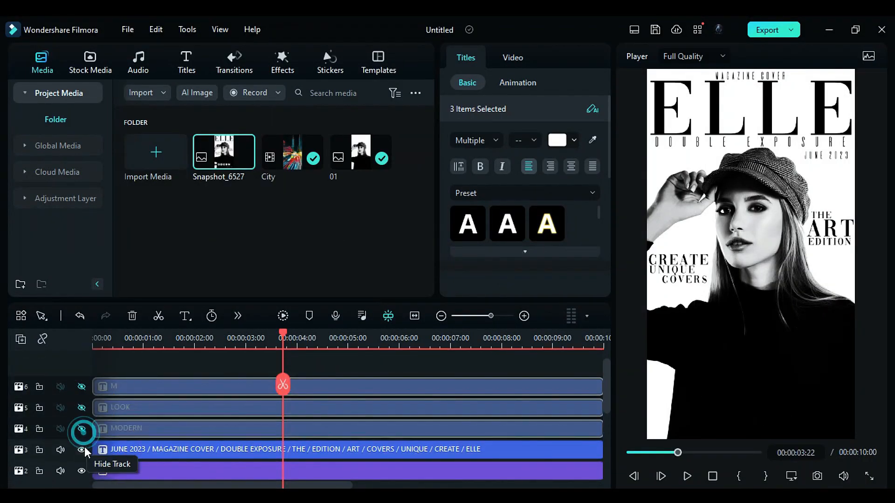
{"action": "left_click", "coordinate": [83, 449]}
{"action": "left_click", "coordinate": [84, 471]}
Place the cover snapshot on a new track above all others and set its blend mode to Linear Dodge.
{"action": "scroll", "coordinate": [108, 454], "scroll_direction": "down", "scroll_amount": 1}
{"action": "left_click_drag", "start_coordinate": [214, 164], "coordinate": [101, 410]}
{"action": "left_click", "coordinate": [600, 207]}
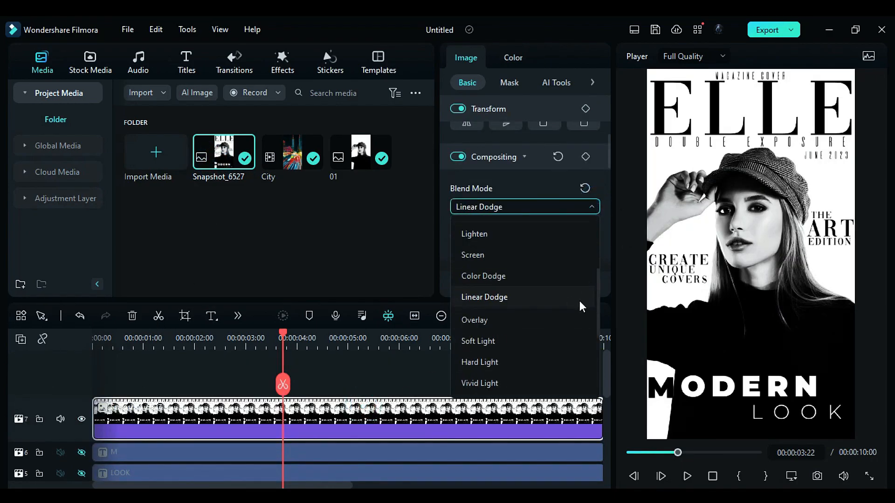
{"action": "left_click", "coordinate": [580, 298]}
Show the City video track again, render the preview and play it from the start.
{"action": "scroll", "coordinate": [421, 378], "scroll_direction": "down", "scroll_amount": 5}
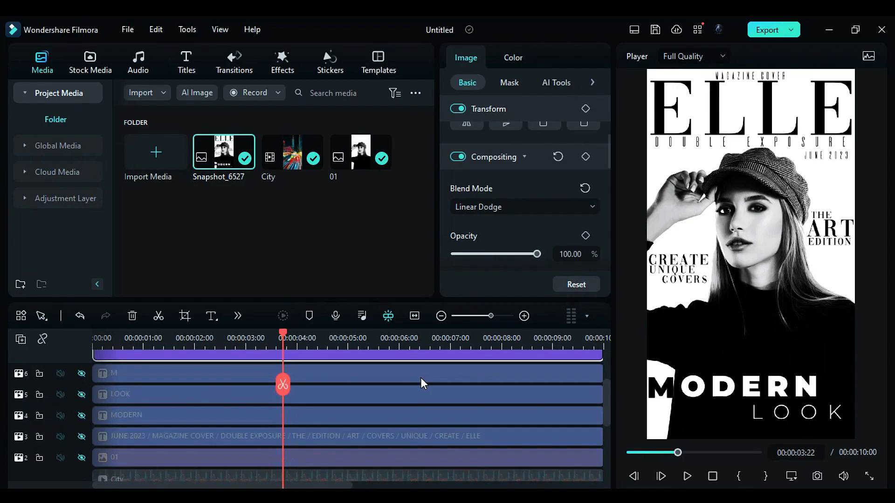
{"action": "left_click", "coordinate": [82, 472]}
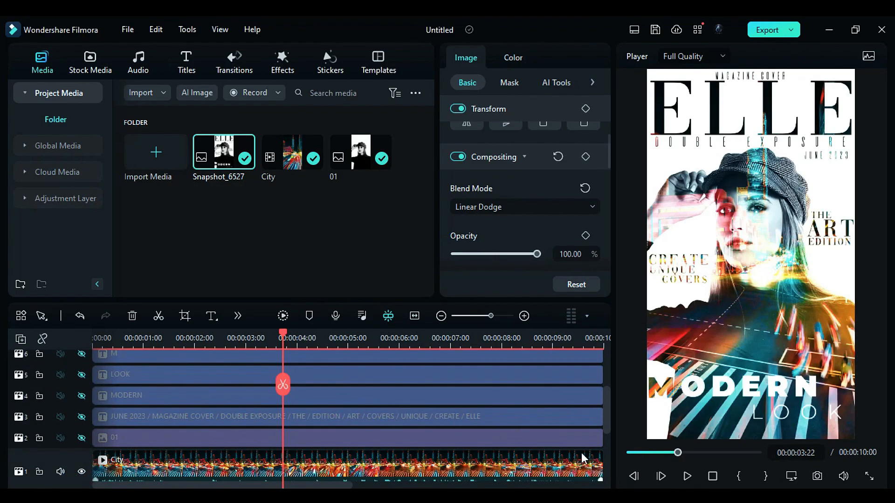
{"action": "left_click", "coordinate": [283, 316]}
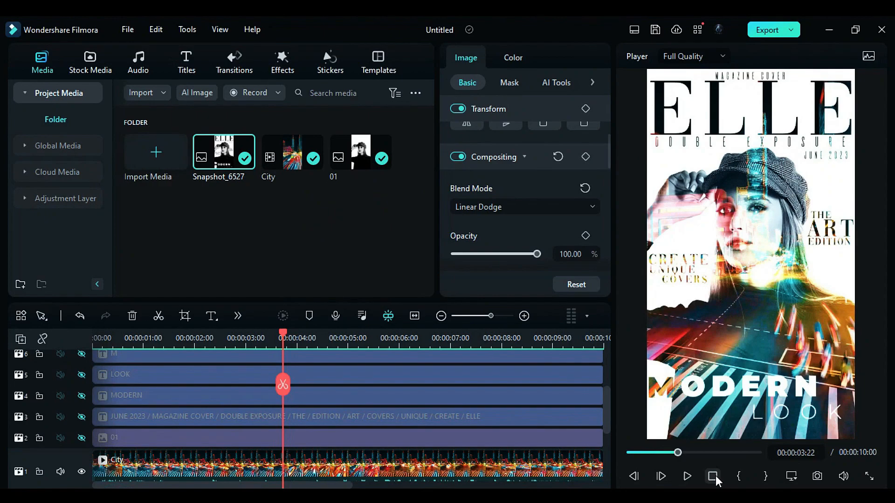
{"action": "left_click", "coordinate": [713, 476]}
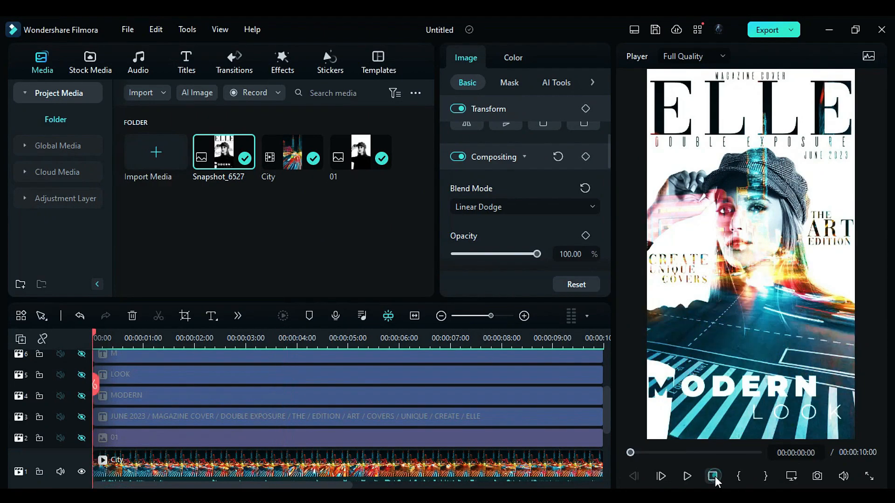
{"action": "left_click", "coordinate": [687, 476]}
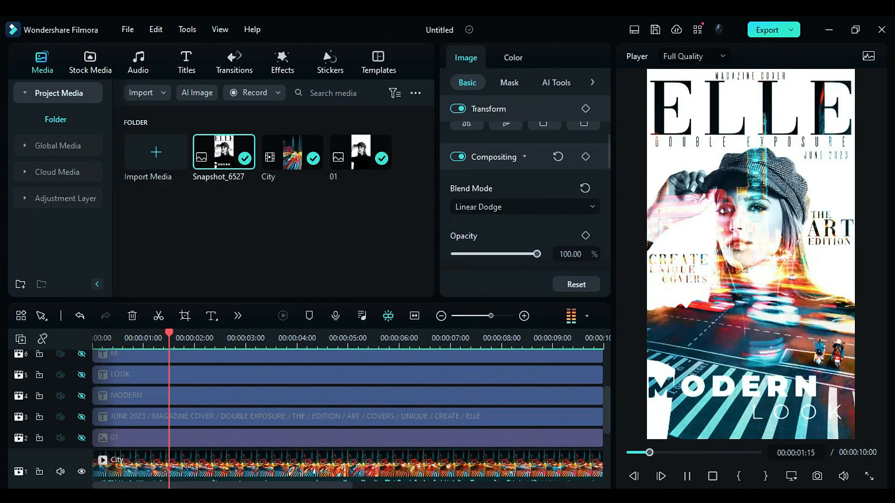